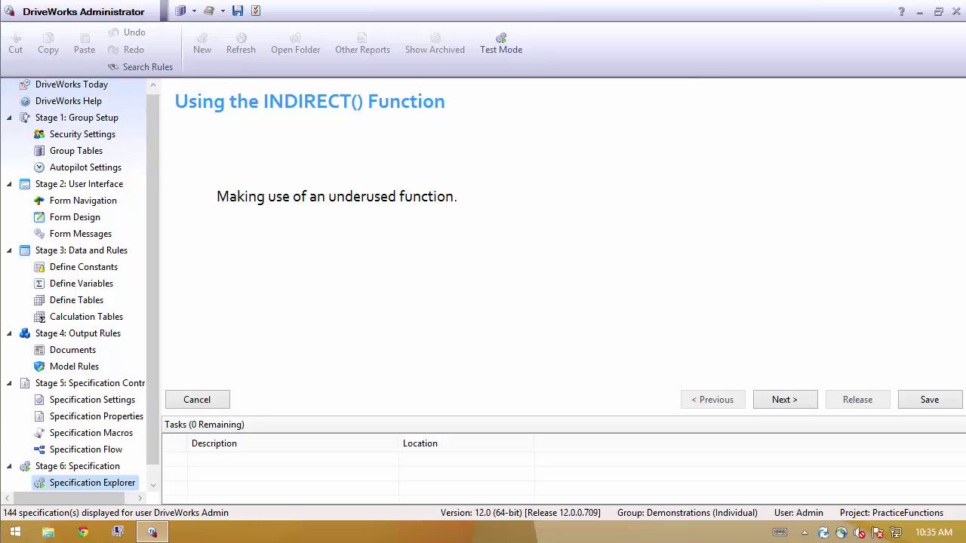
- Page forward through the demo form from Confusion Costs Money to the Simplify page on Indirect()
left_click(796, 407)
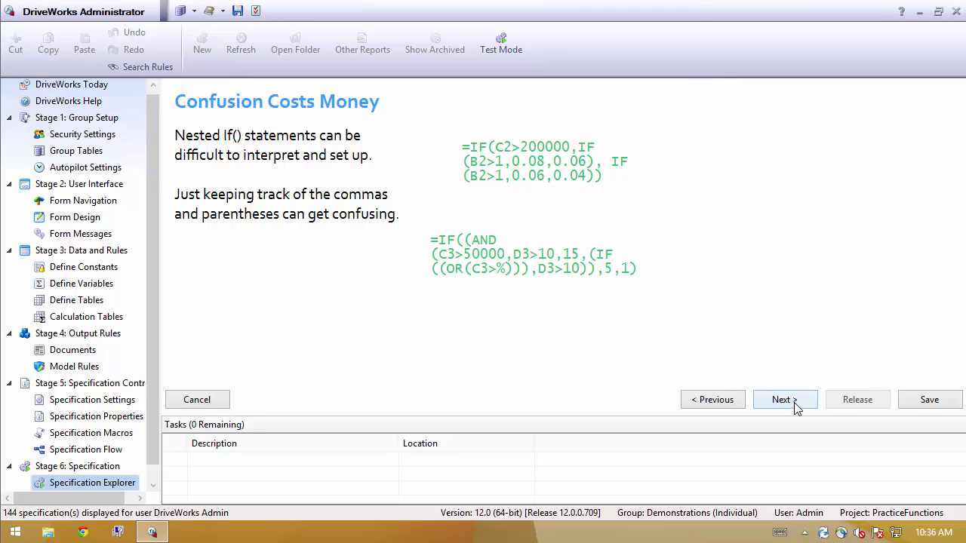
left_click(784, 400)
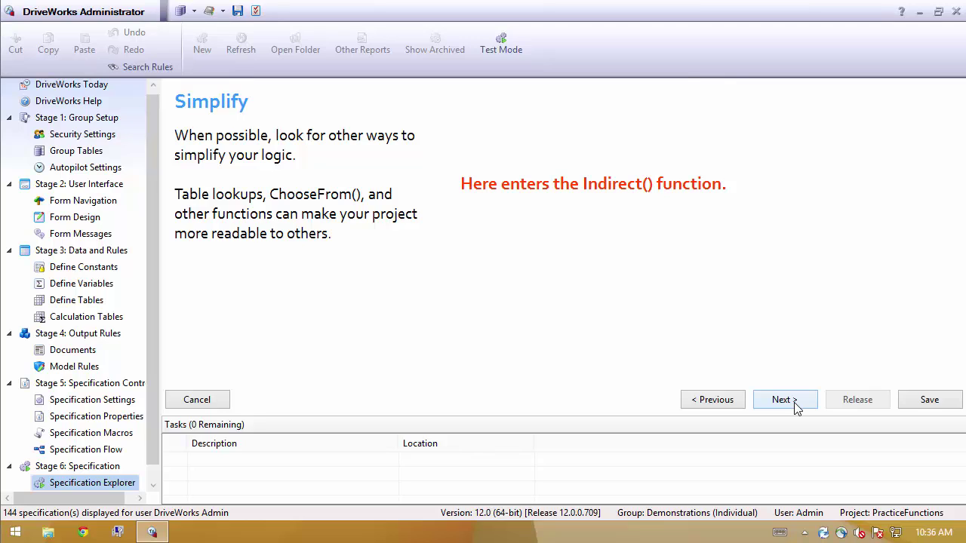
- Go to the critter example page and switch Selection between Cats and Dogs
left_click(796, 407)
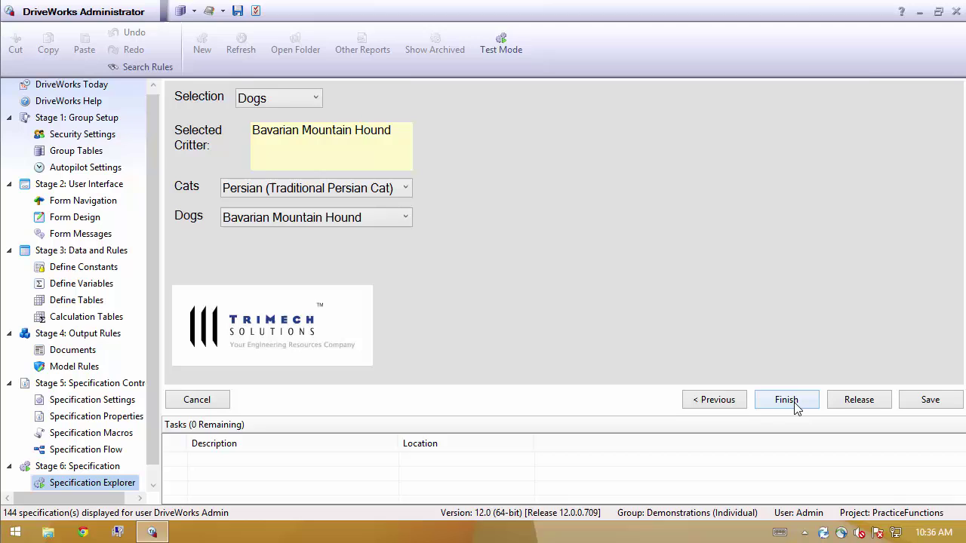
left_click(315, 99)
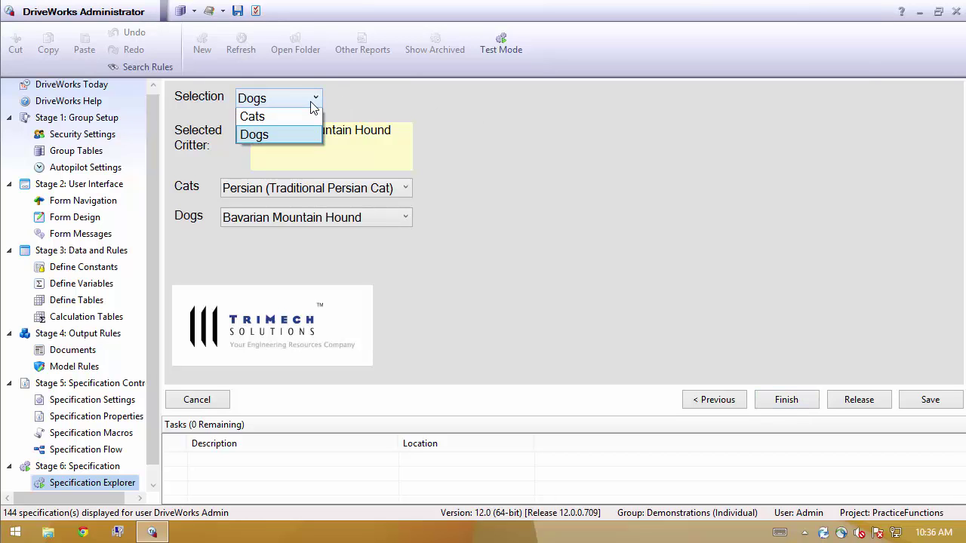
left_click(286, 121)
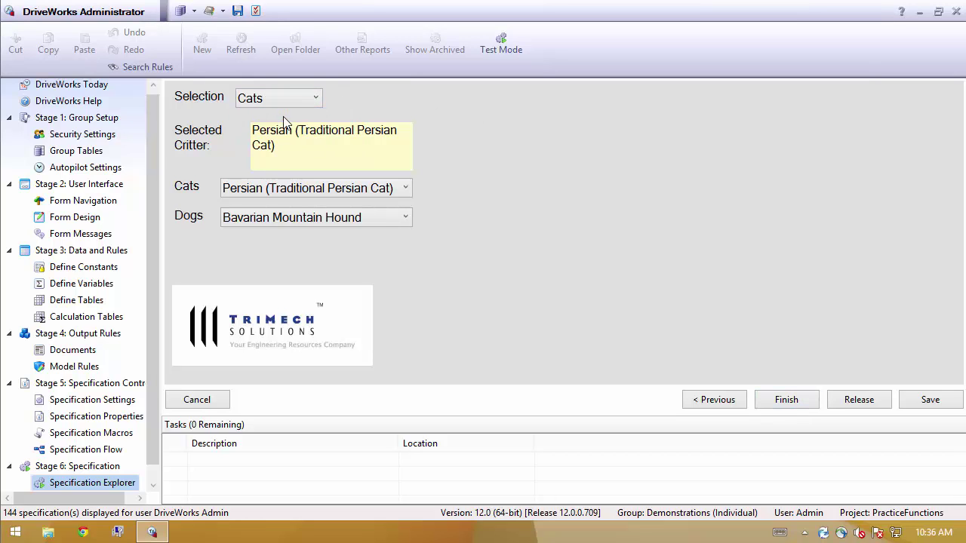
left_click(298, 101)
left_click(285, 136)
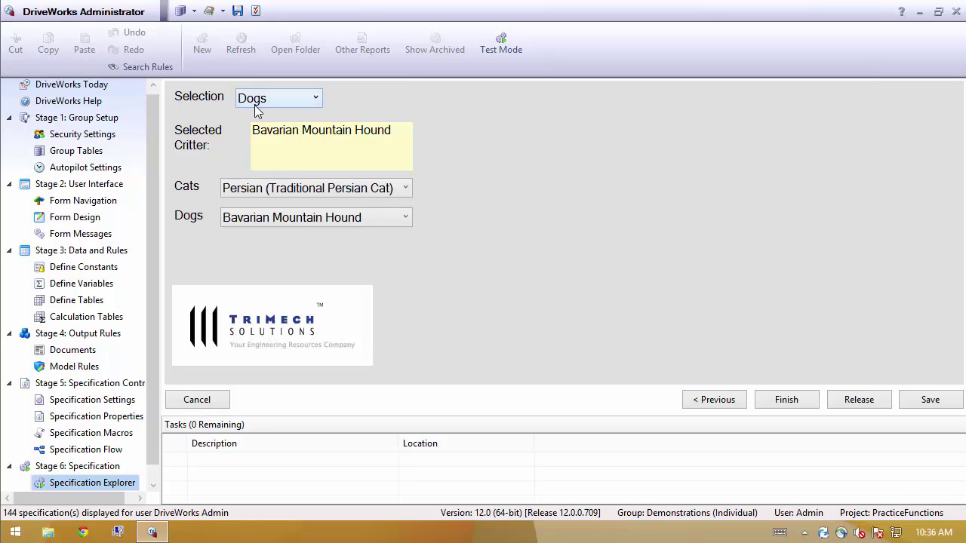
- Choose Ragamuffin, then Savannah, as the cat breed, and set Selection to Cats
left_click(243, 192)
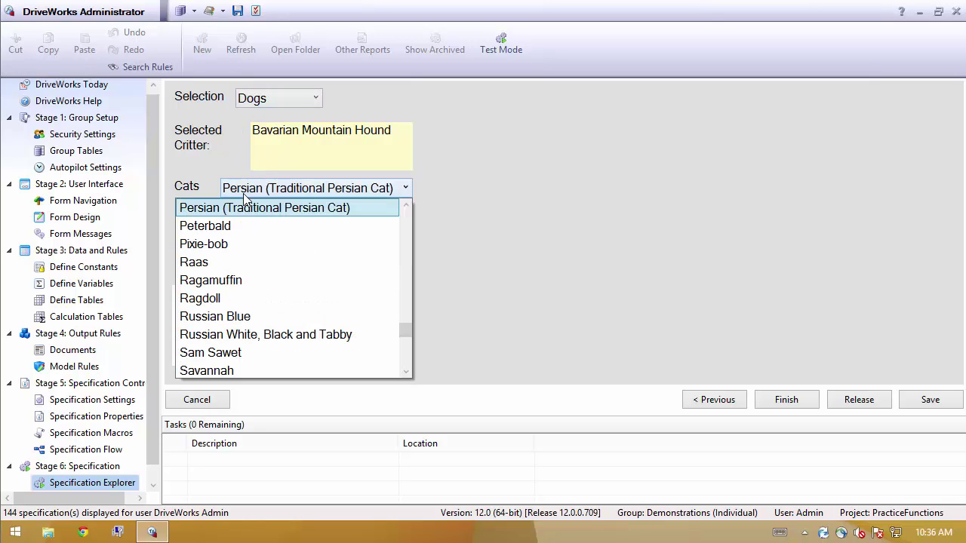
left_click(225, 280)
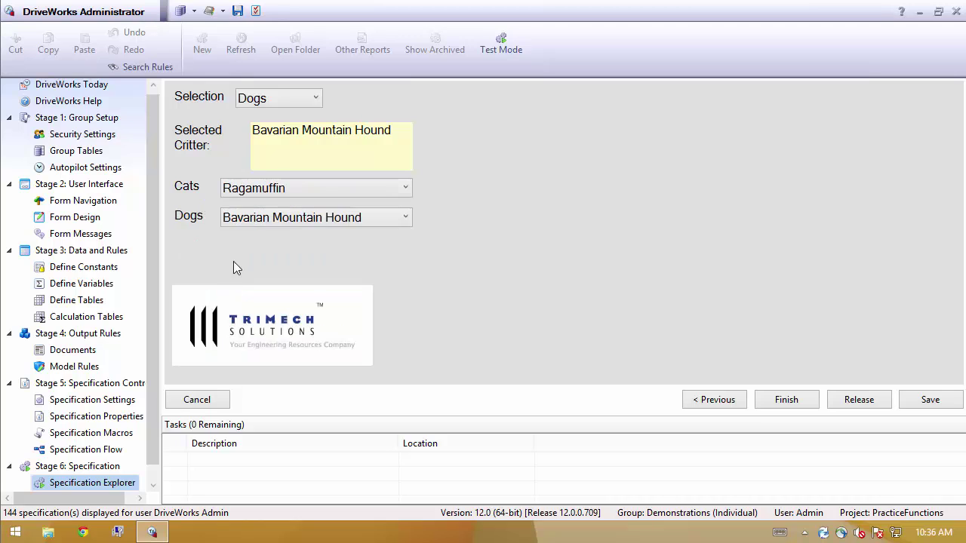
left_click(256, 195)
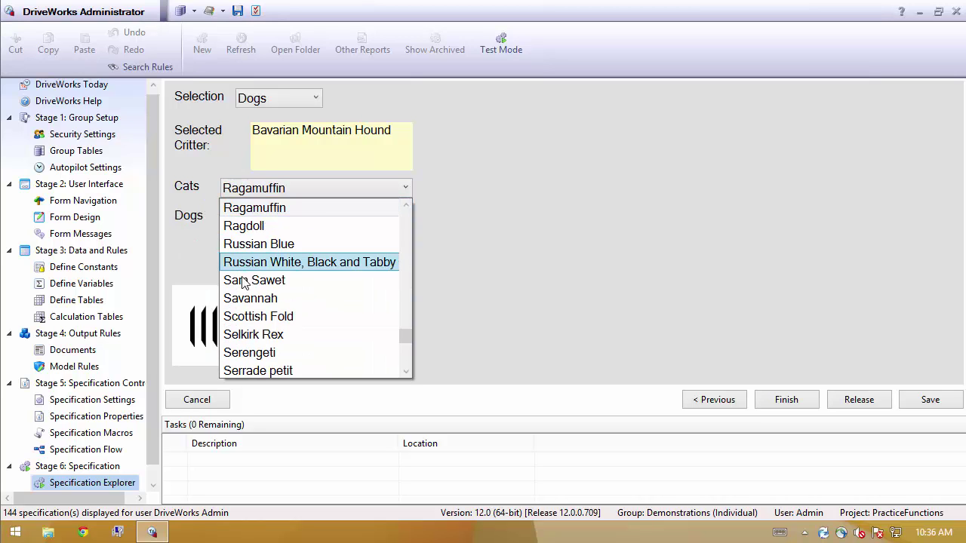
left_click(251, 298)
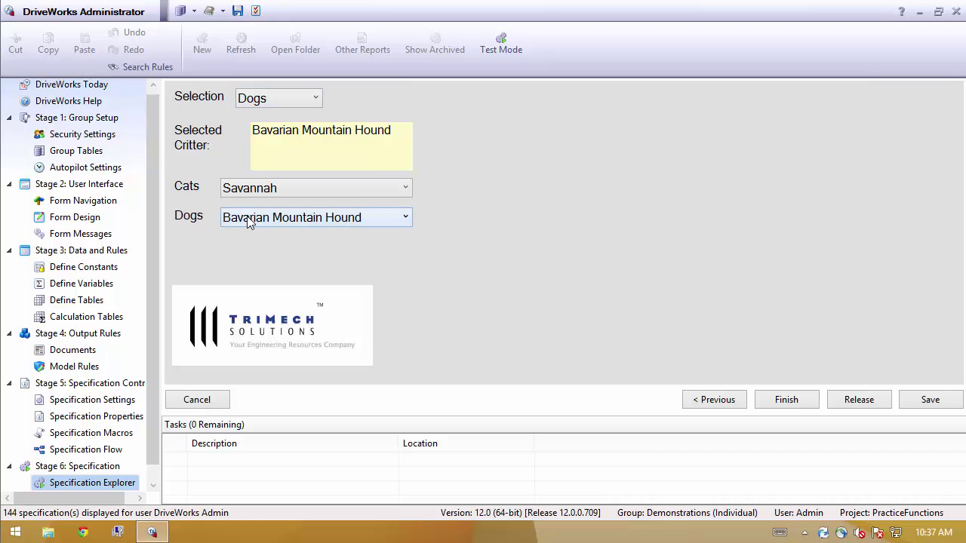
left_click(266, 101)
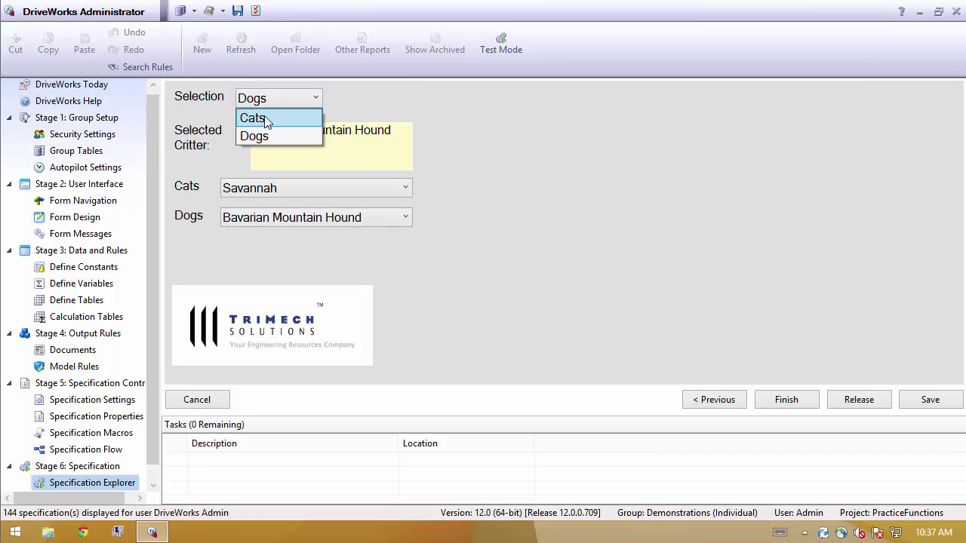
left_click(267, 118)
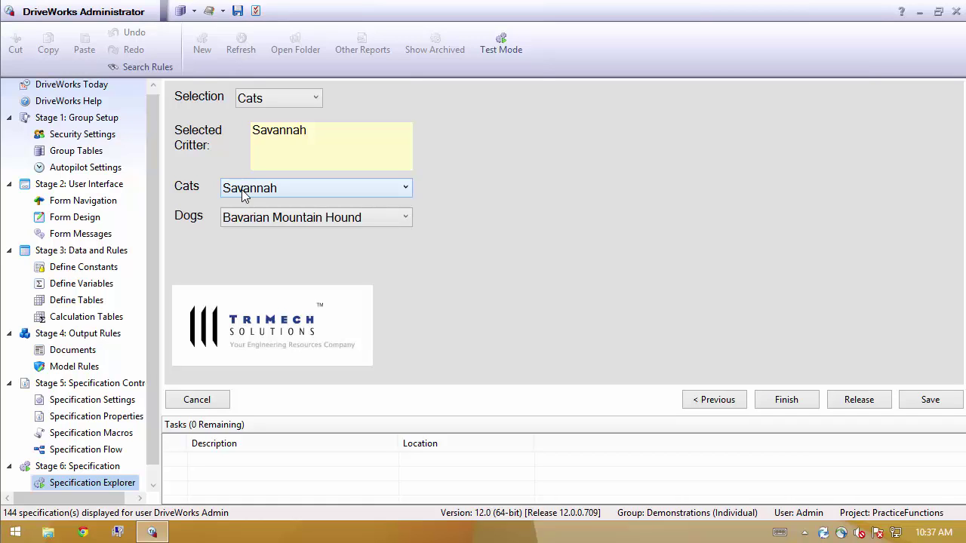
- Open the critter form in Form Design and inspect the Selected Critter box and Dogs combo
left_click(103, 219)
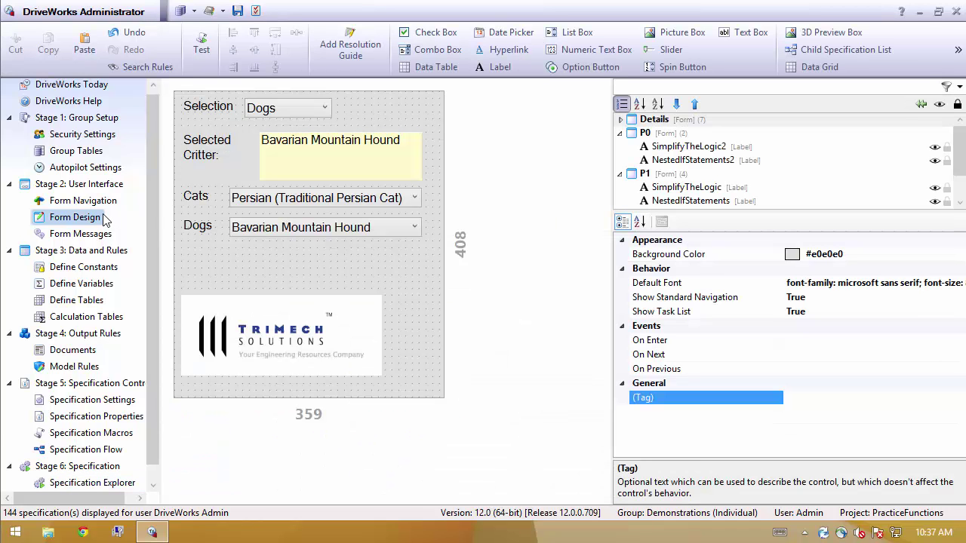
left_click(310, 143)
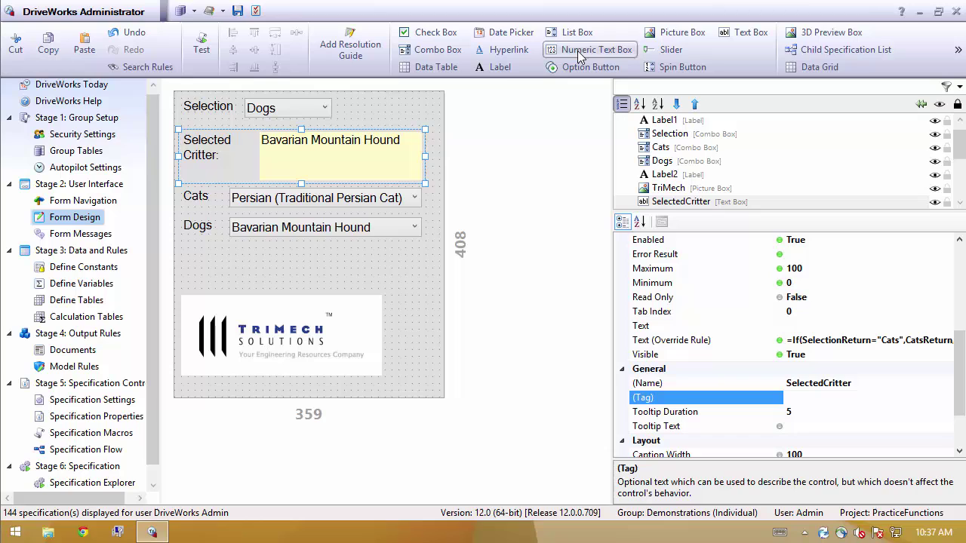
left_click(385, 219)
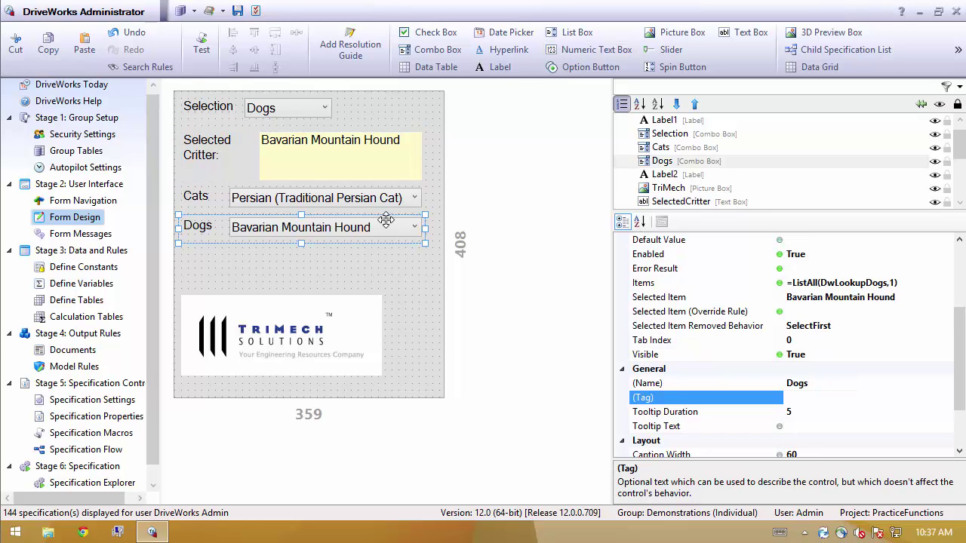
- Duplicate the Dogs combo box below the original and rename the copy from Dogs1 to Chickens
key("ctrl+c")
key("ctrl+v")
left_click_drag(386, 219, 377, 258)
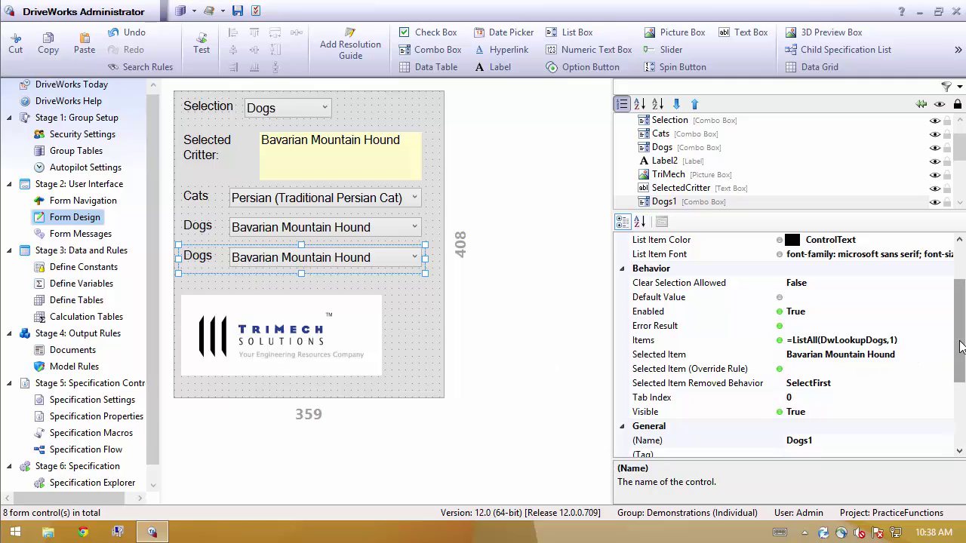
left_click(851, 441)
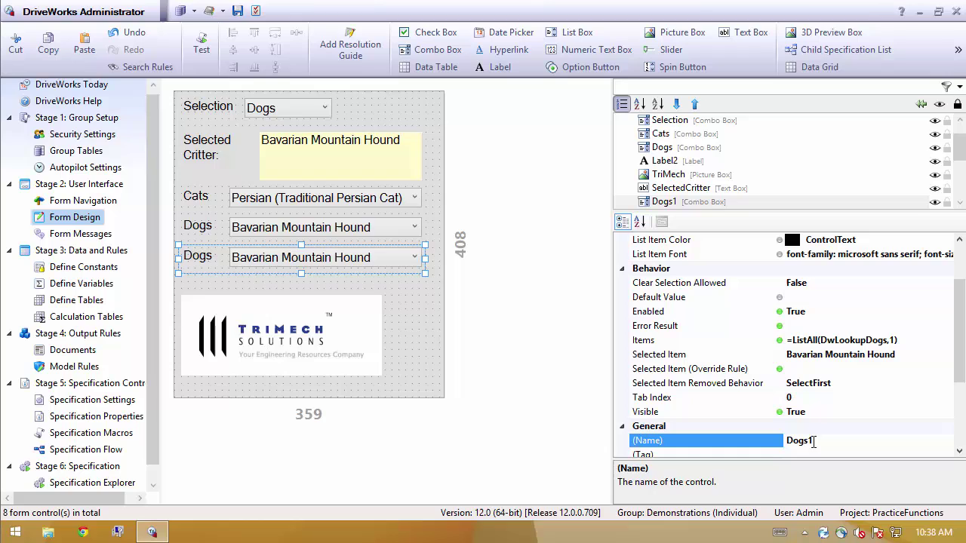
left_click_drag(816, 442, 787, 442)
type("C")
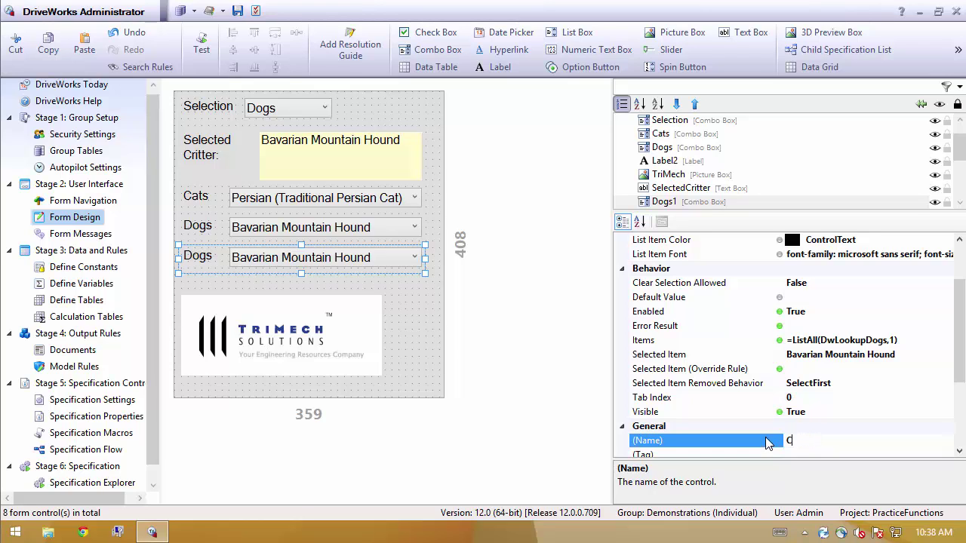
type("hickens")
left_click(891, 343)
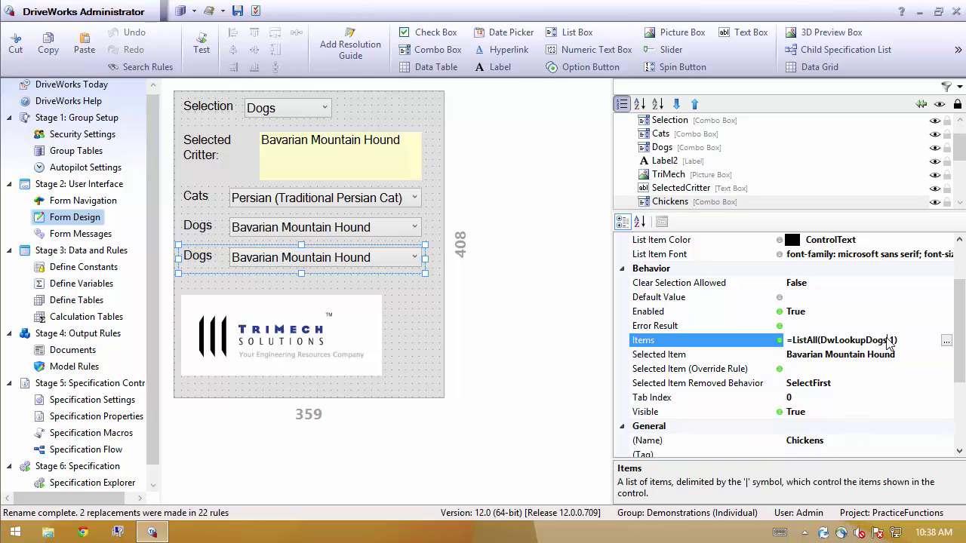
- Replace the Chickens items with the list "Grilled|Fried|Still Cluckin"
left_click(945, 340)
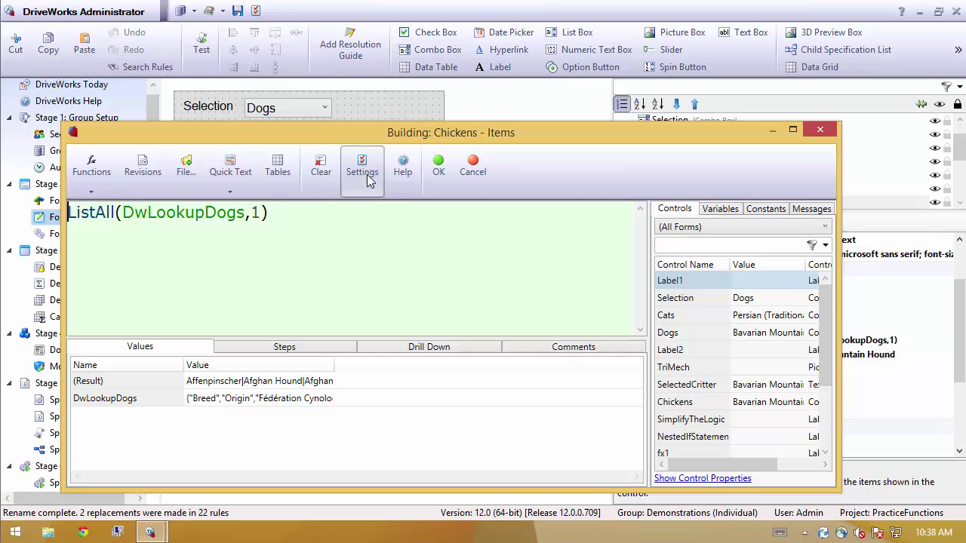
left_click(321, 165)
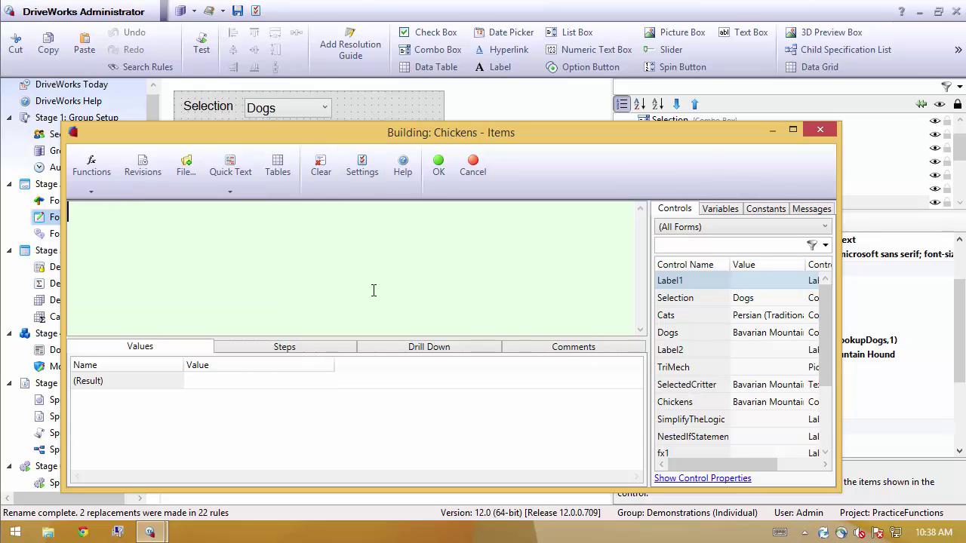
type("\"Grilled|")
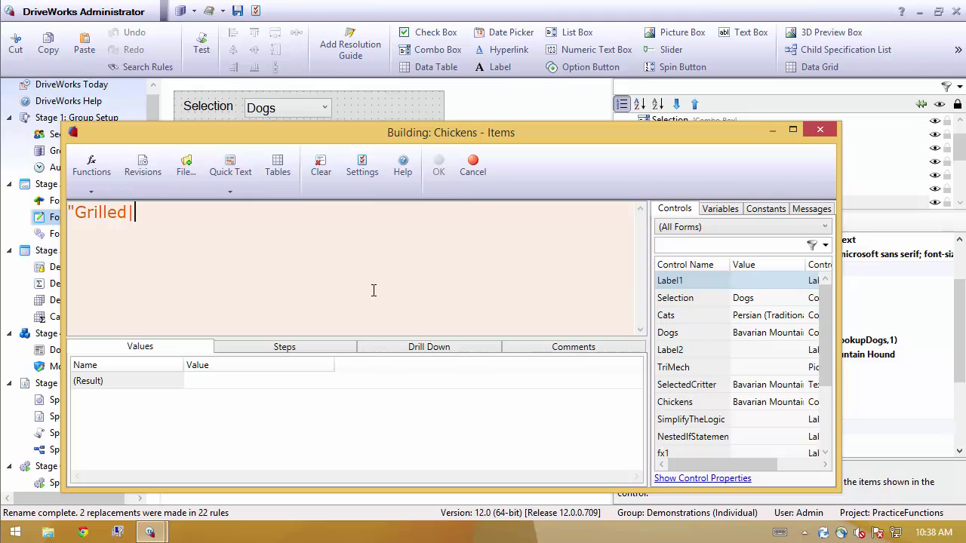
type(" Fried|")
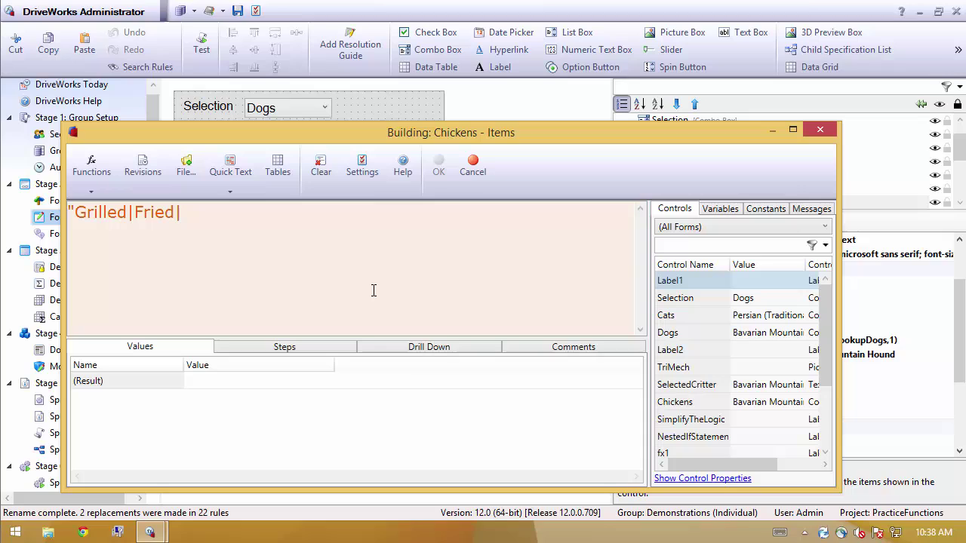
type("St")
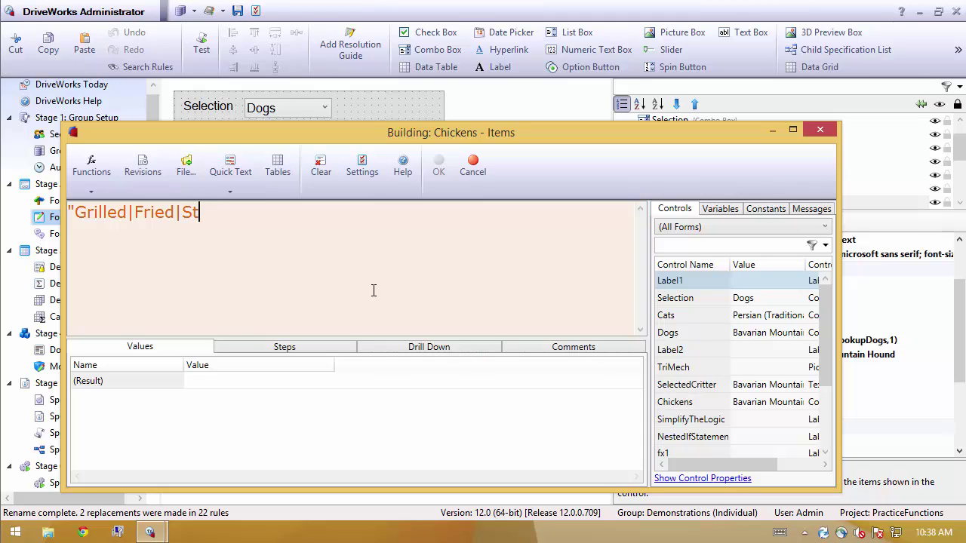
type("ill Cluckin\"")
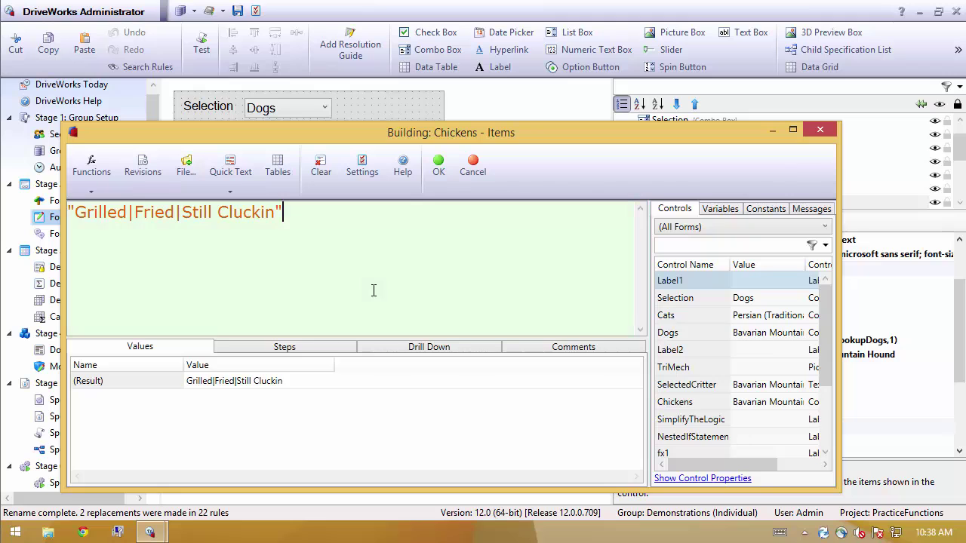
left_click(439, 168)
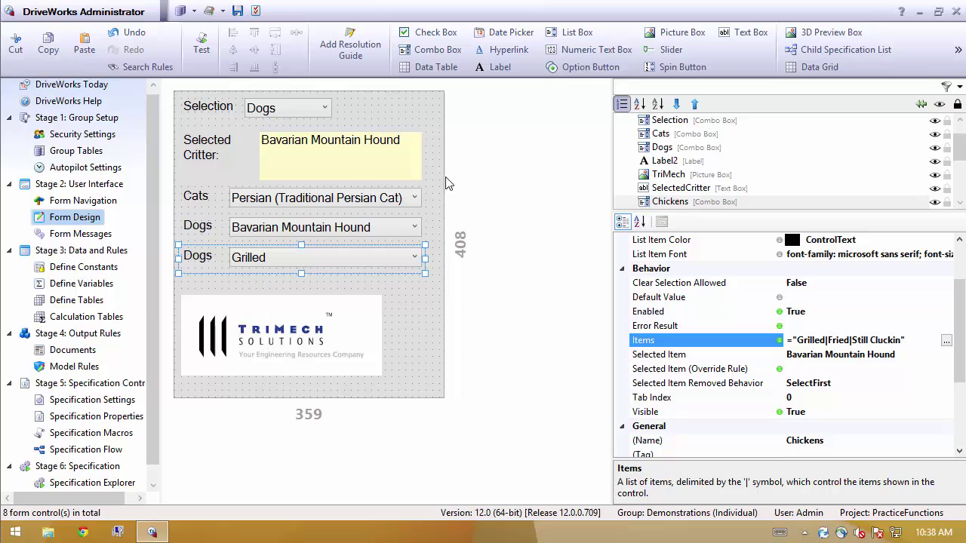
- Set the new combo box's caption to Chickens and widen its left margin so the caption fits
left_click(961, 337)
left_click_drag(961, 337, 961, 307)
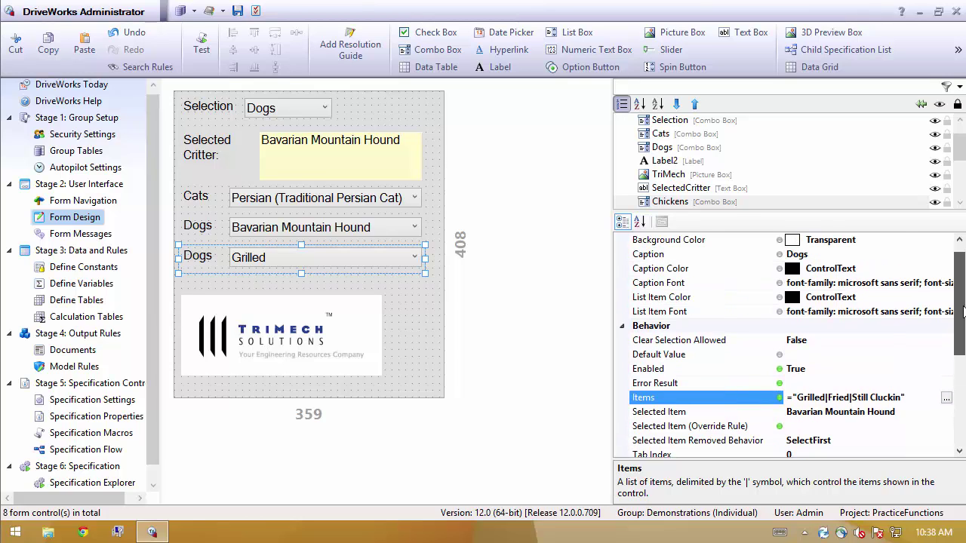
left_click(855, 254)
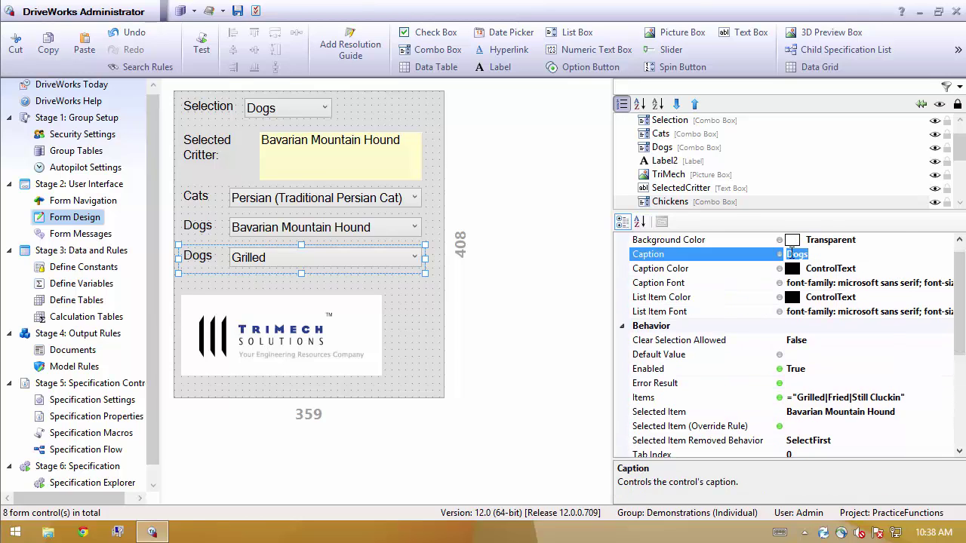
type("Chickens")
key("Return")
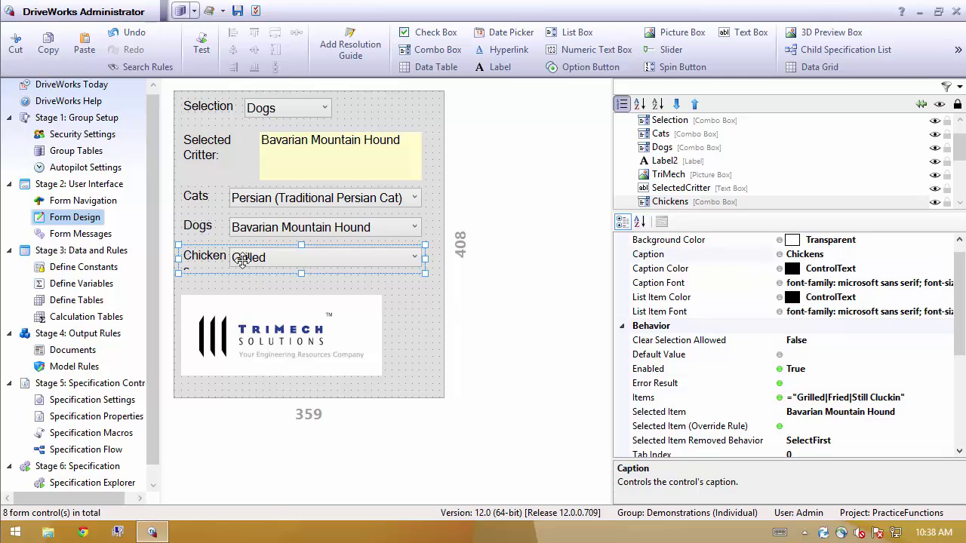
left_click_drag(232, 255, 243, 256)
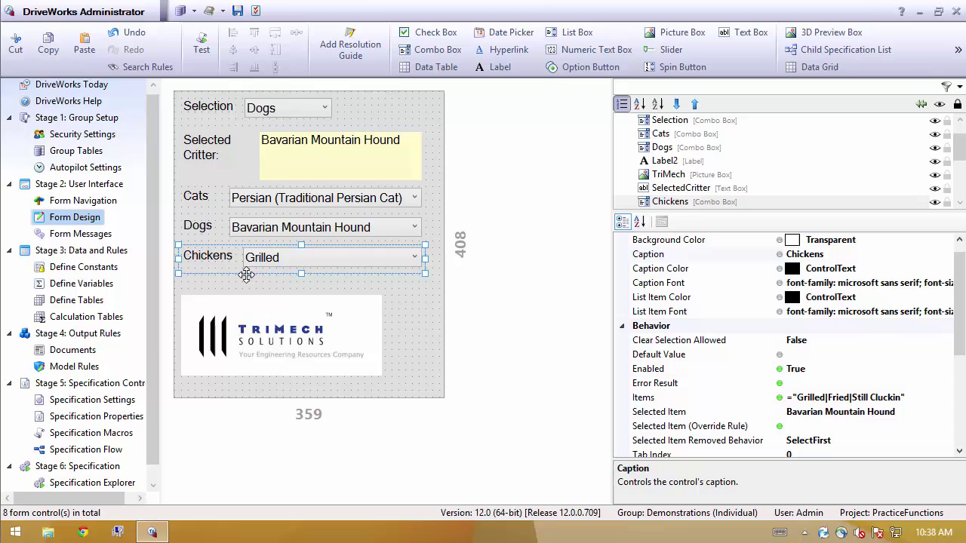
left_click(293, 110)
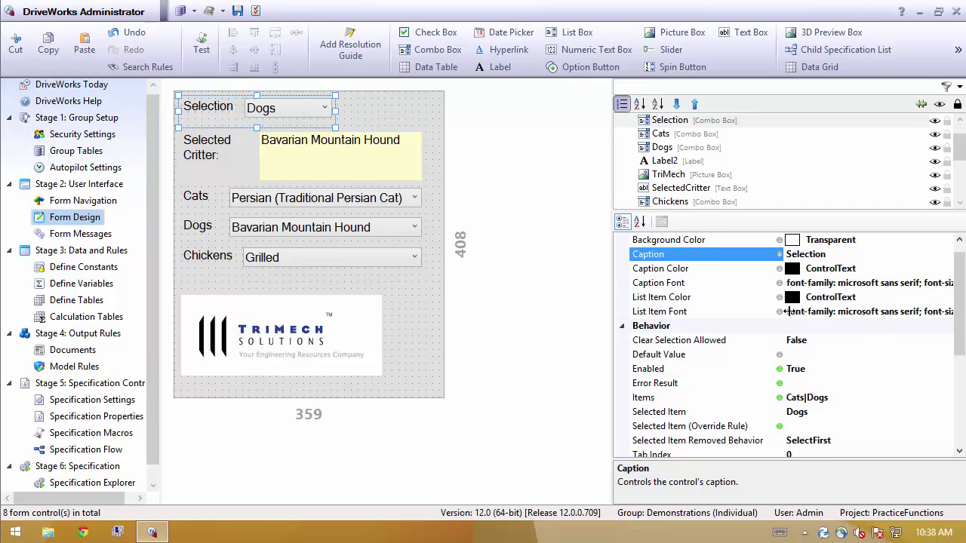
- Append Chickens to the Selection items so they read Cats|Dogs|Chickens
left_click(891, 405)
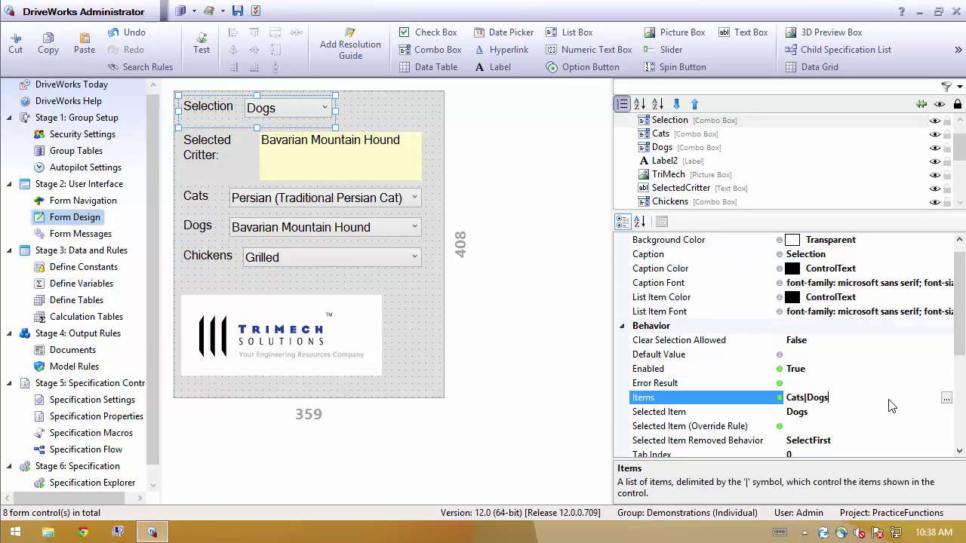
type("|Chickens")
key("Return")
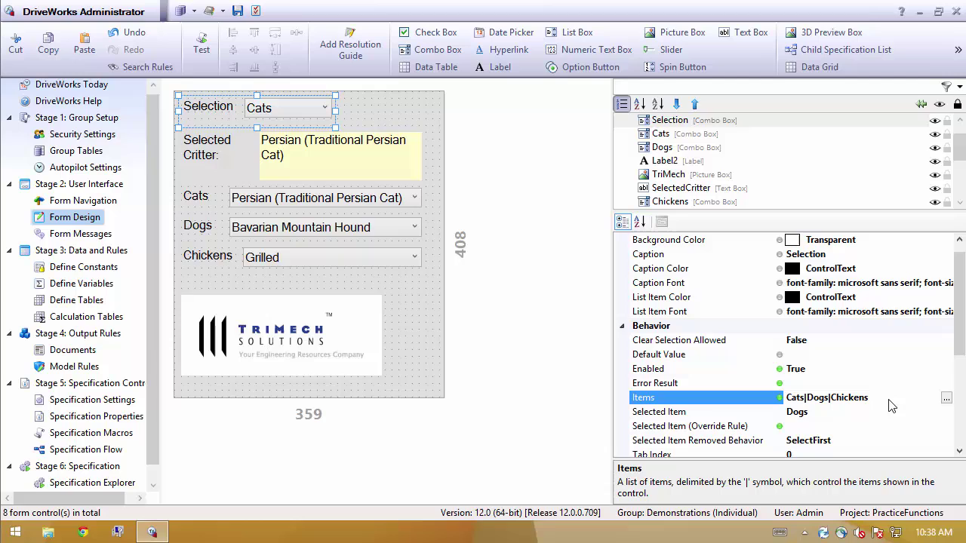
- Test with Chickens and Still Cluckin; Selected Critter still shows Bavarian Mountain Hound
left_click(202, 46)
left_click(288, 108)
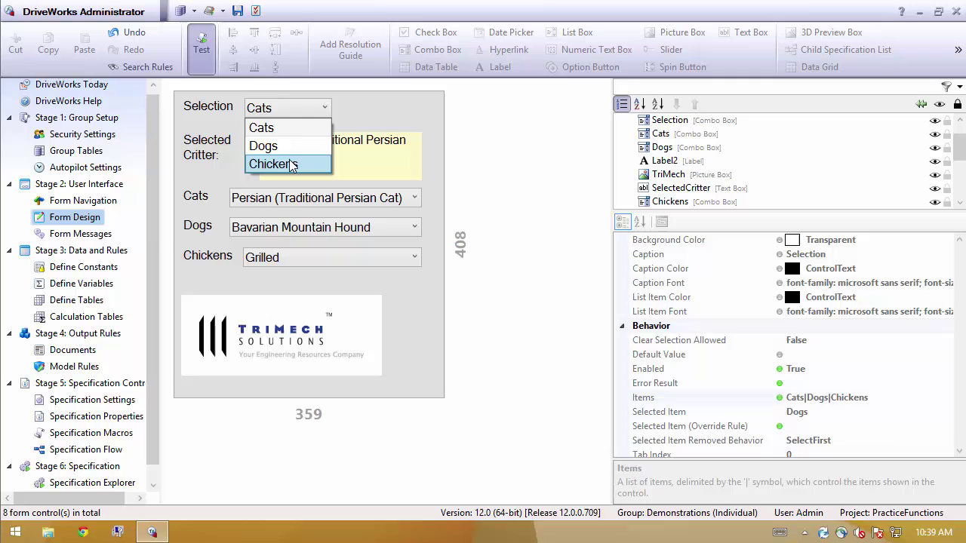
left_click(291, 165)
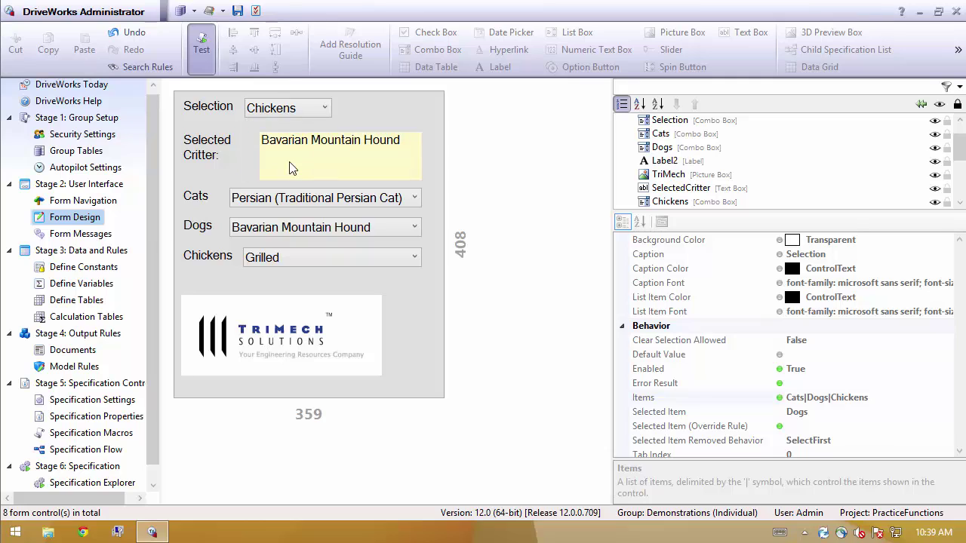
left_click(270, 258)
left_click(269, 315)
left_click(205, 60)
left_click(315, 167)
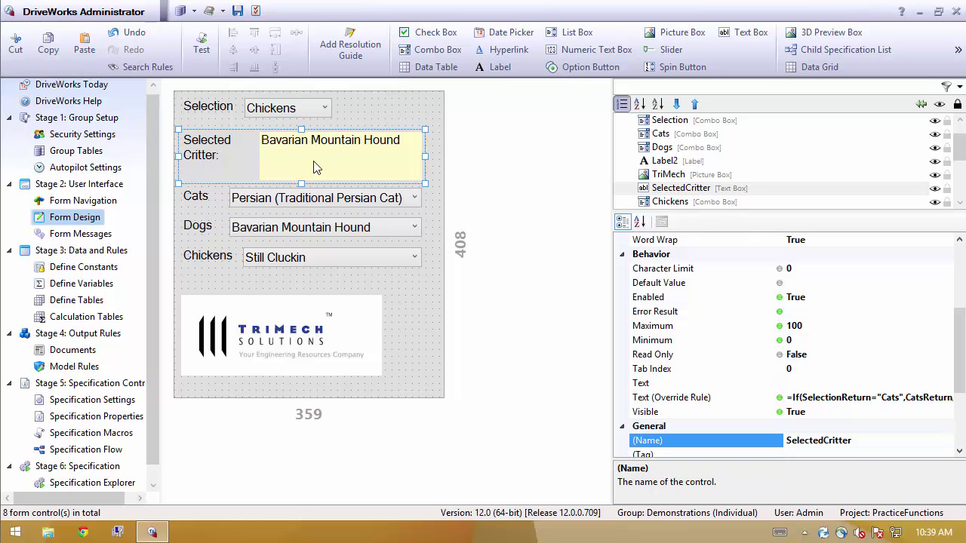
- Replace Selected Critter's If override rule with =SelectionReturn & "Return"
left_click(895, 397)
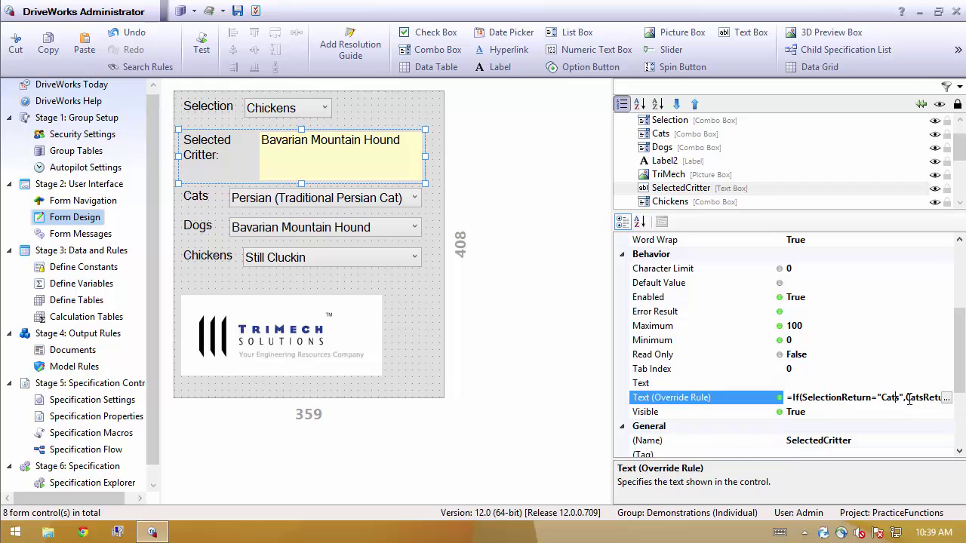
left_click(947, 400)
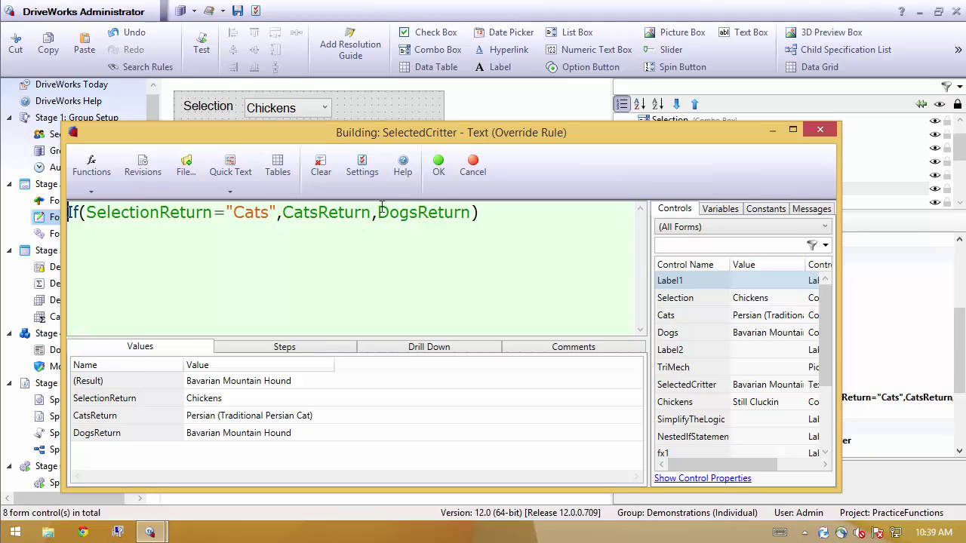
left_click(379, 212)
double_click(445, 210)
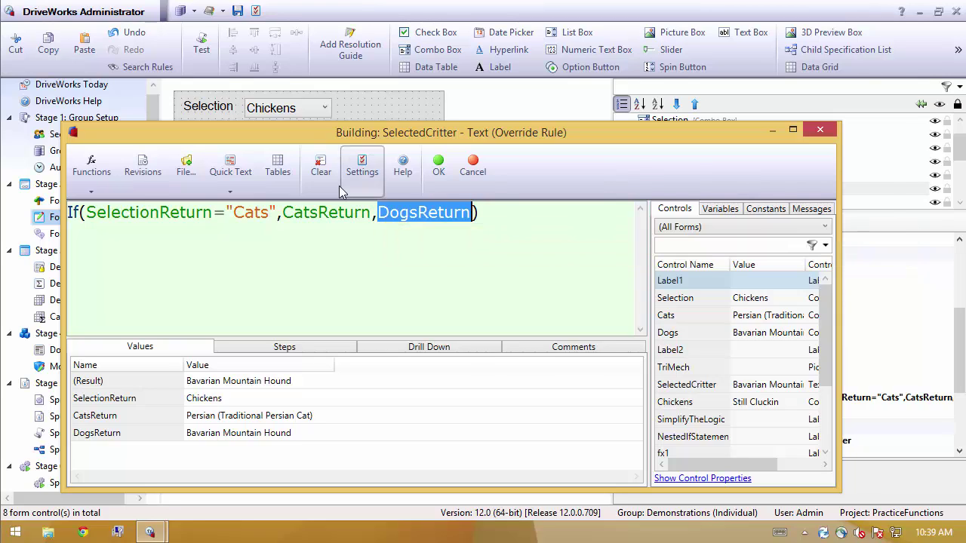
left_click(320, 165)
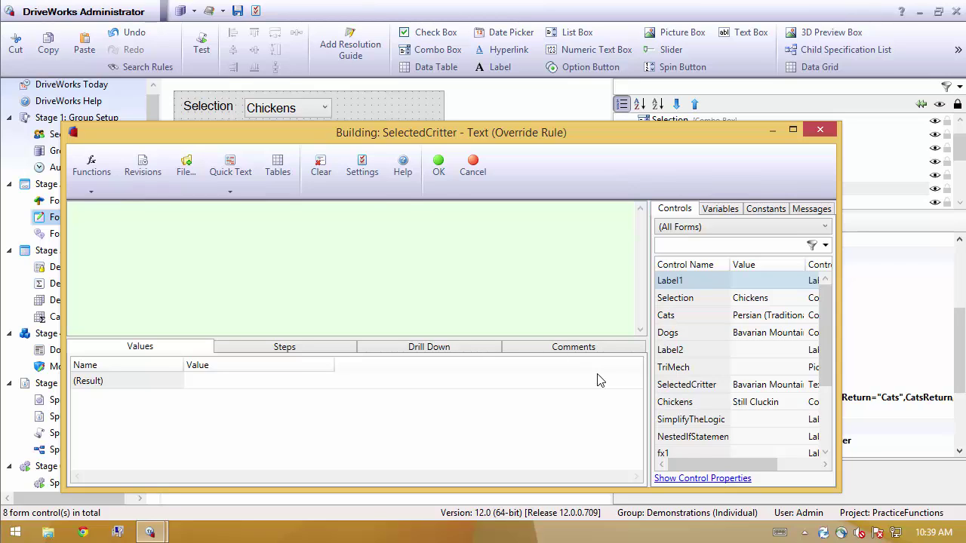
double_click(691, 297)
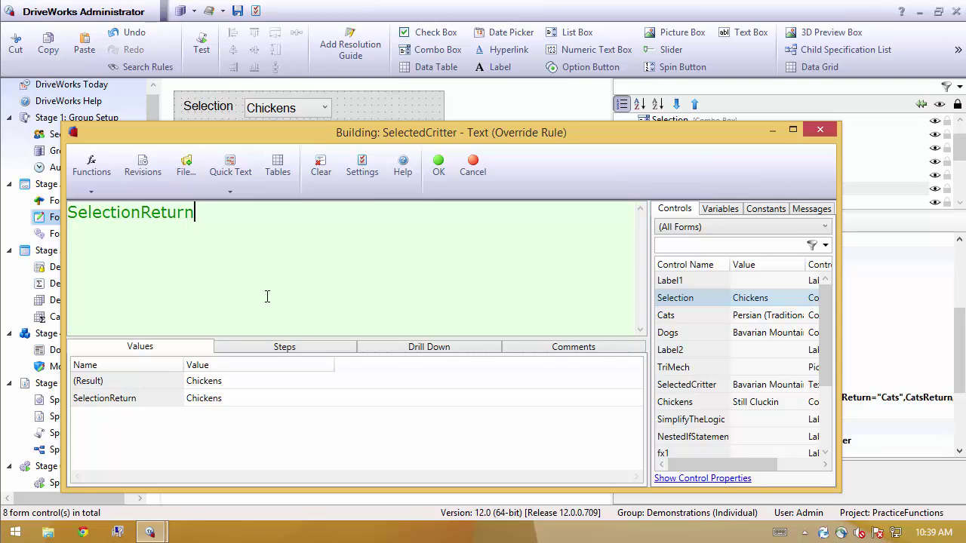
type("& \"R")
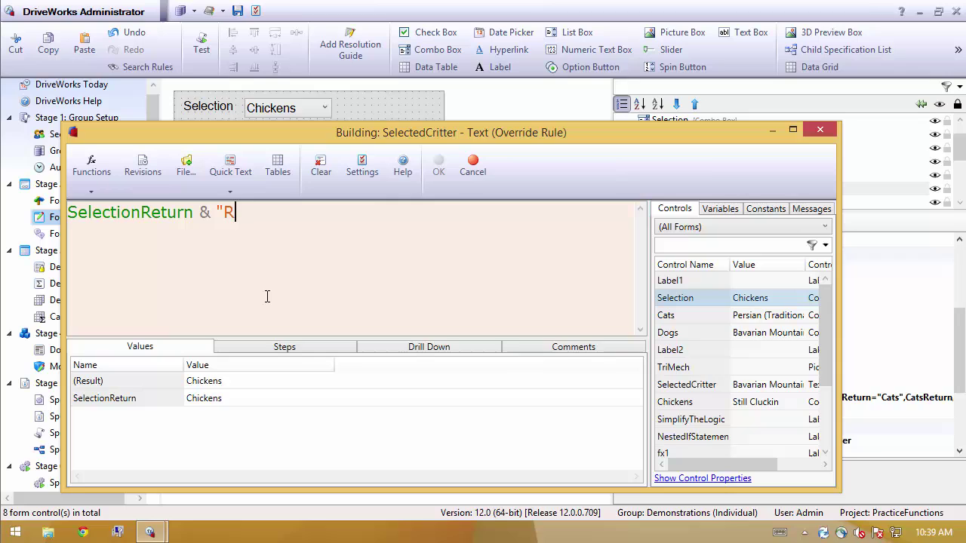
type("eturn\"")
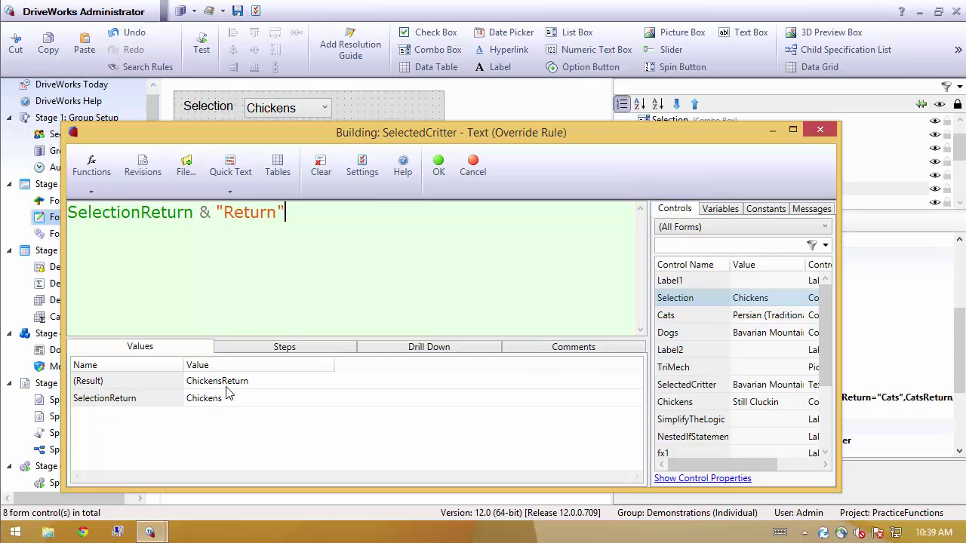
left_click(438, 166)
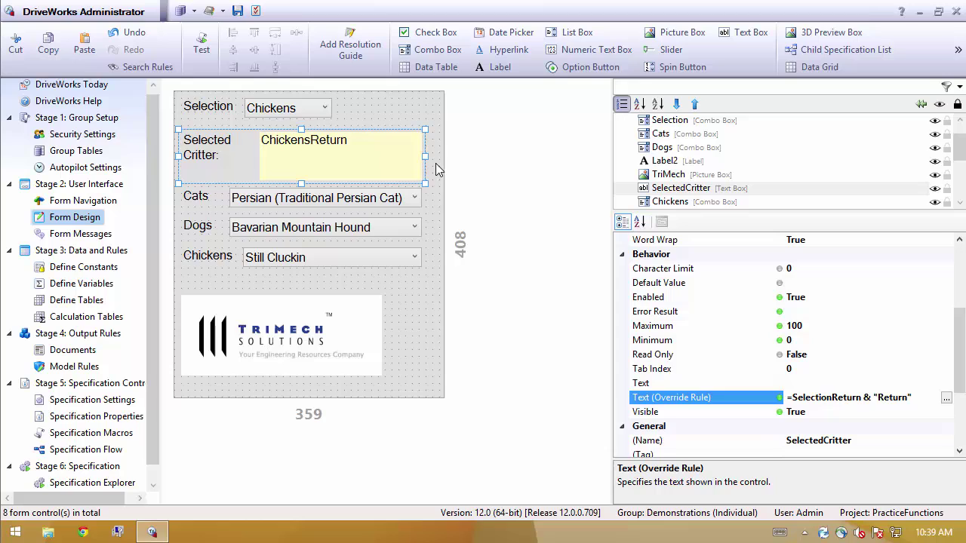
- Test the new rule with Selection set to Cats, then Dogs
left_click(202, 50)
left_click(286, 107)
left_click(279, 125)
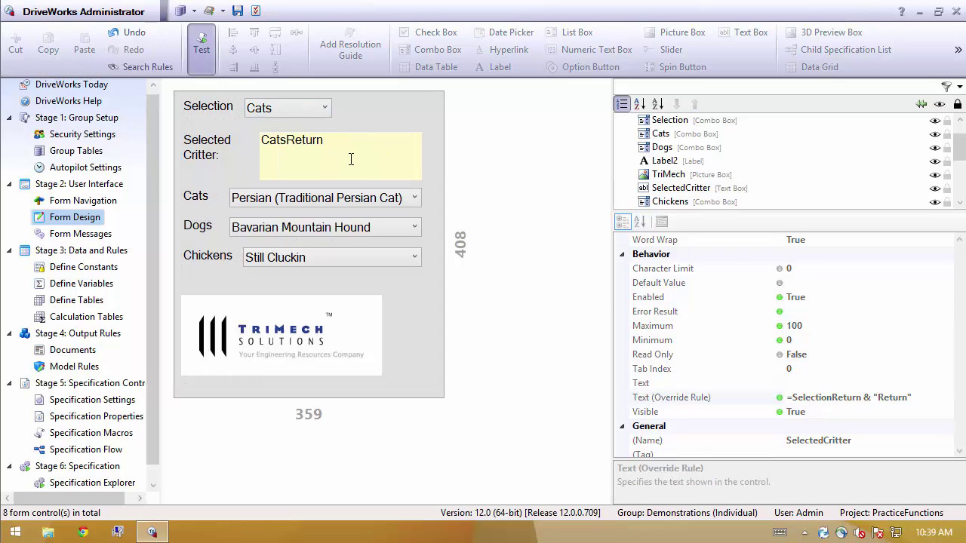
left_click(324, 110)
left_click(311, 146)
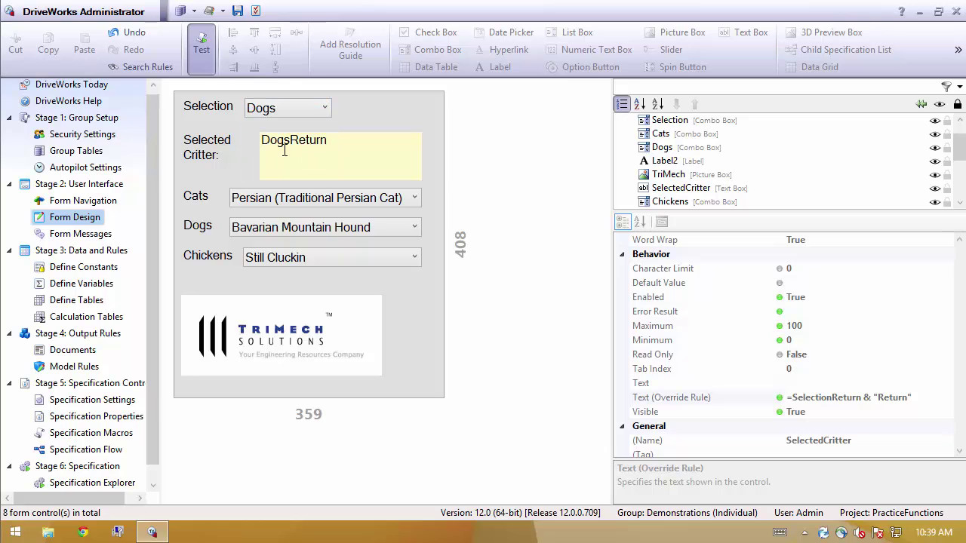
left_click(208, 48)
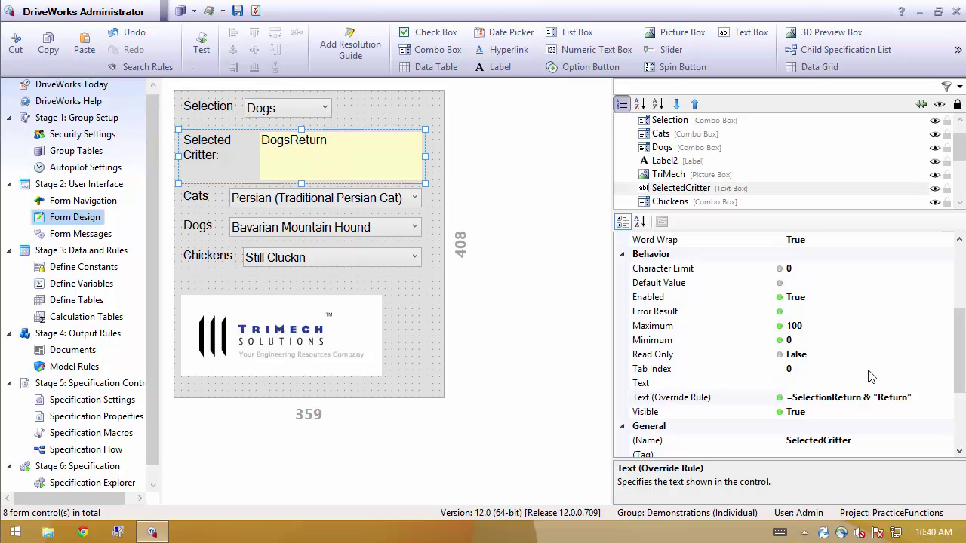
- Wrap the Selected Critter rule as =Indirect(SelectionReturn & "Return")
left_click(926, 399)
left_click(948, 400)
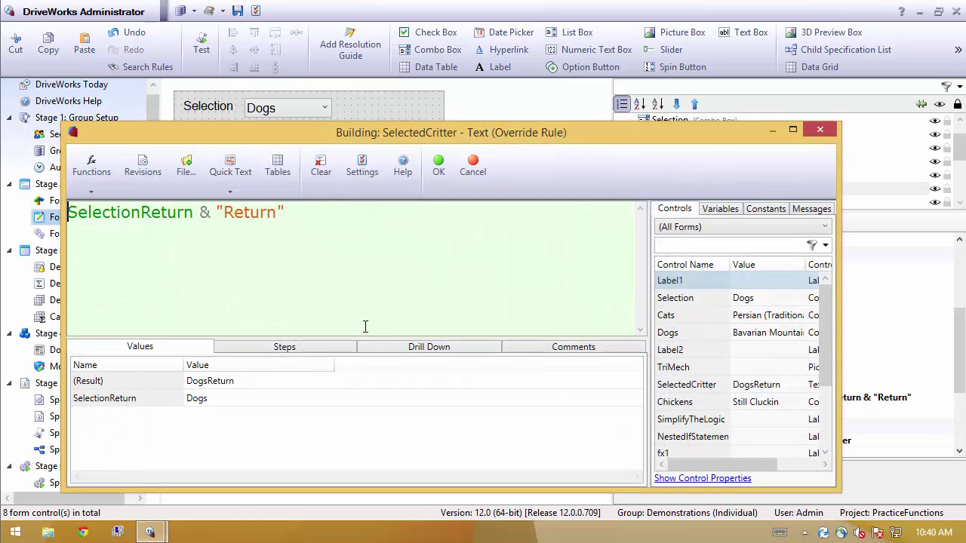
type("Indirect(")
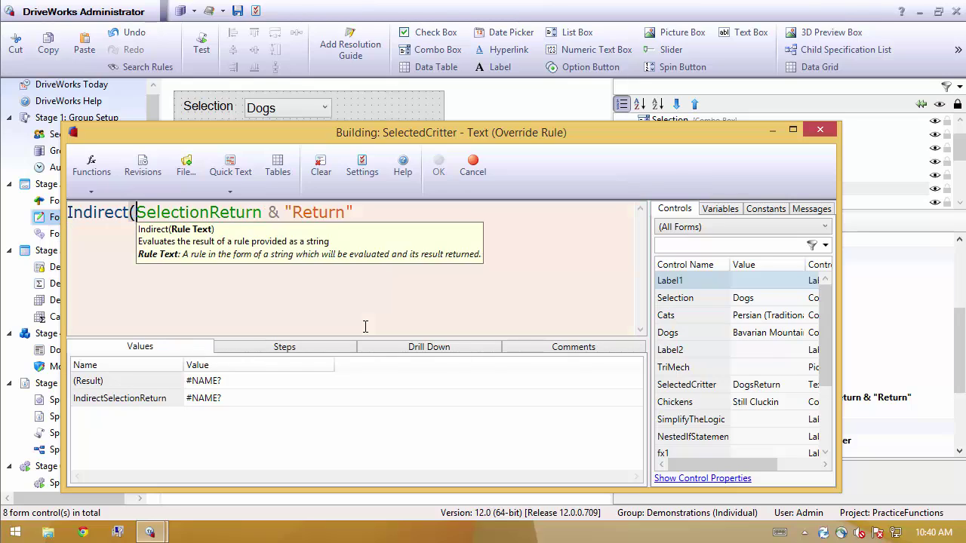
key("End")
type(")")
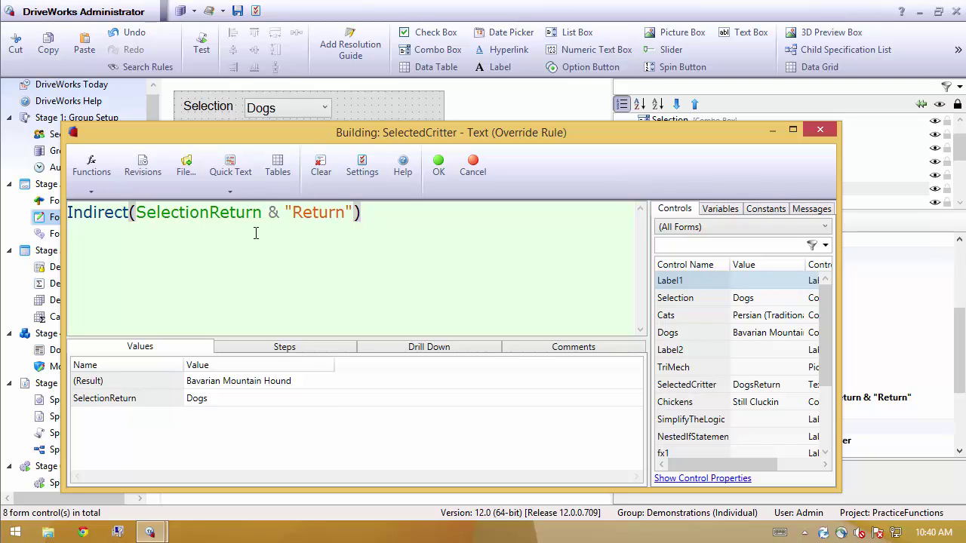
mouse_move(256, 221)
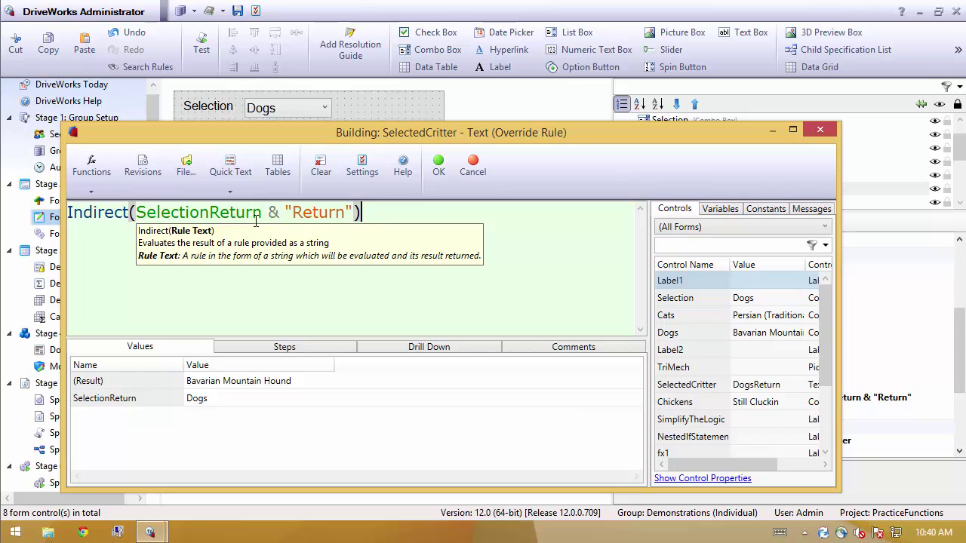
left_click(439, 164)
- Test with Selection Chickens and Grilled chosen; Selected Critter shows Grilled
left_click(202, 51)
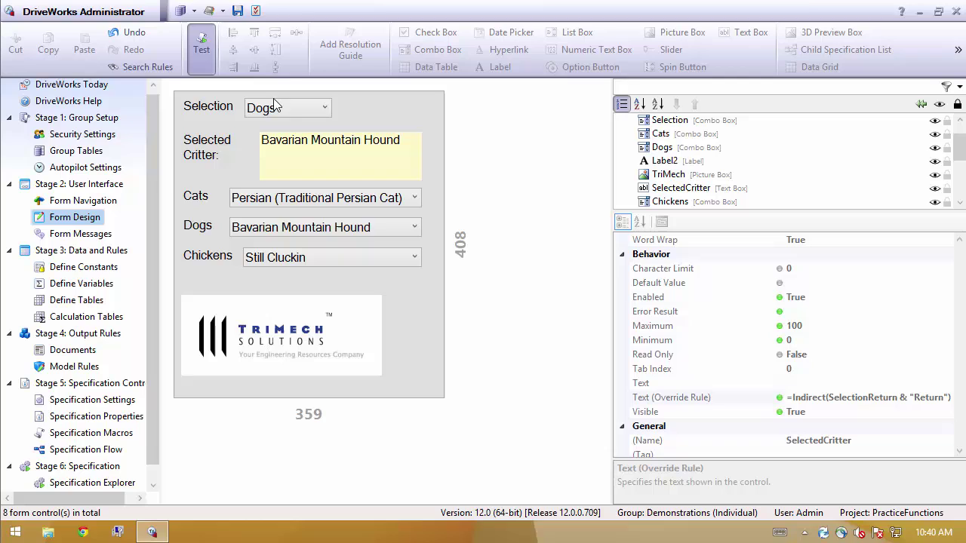
left_click(278, 111)
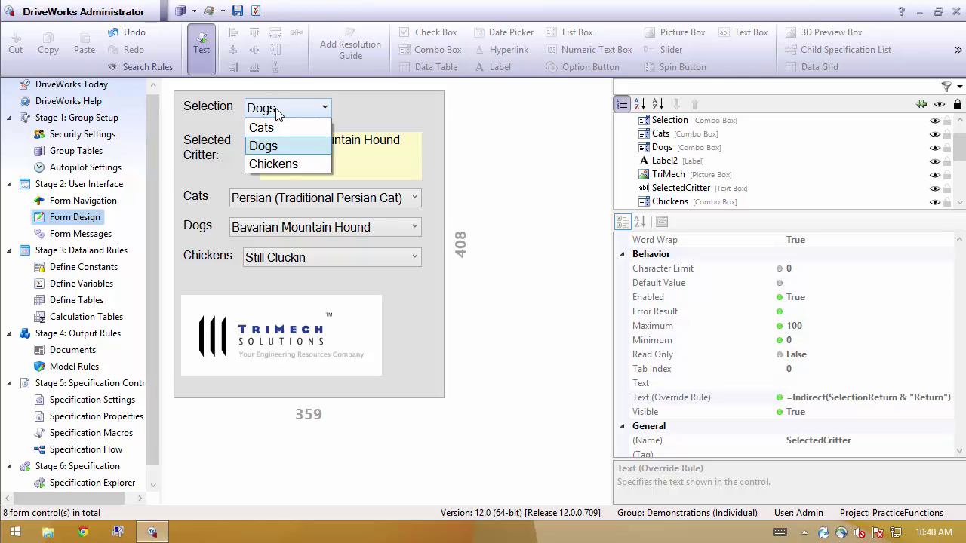
left_click(274, 164)
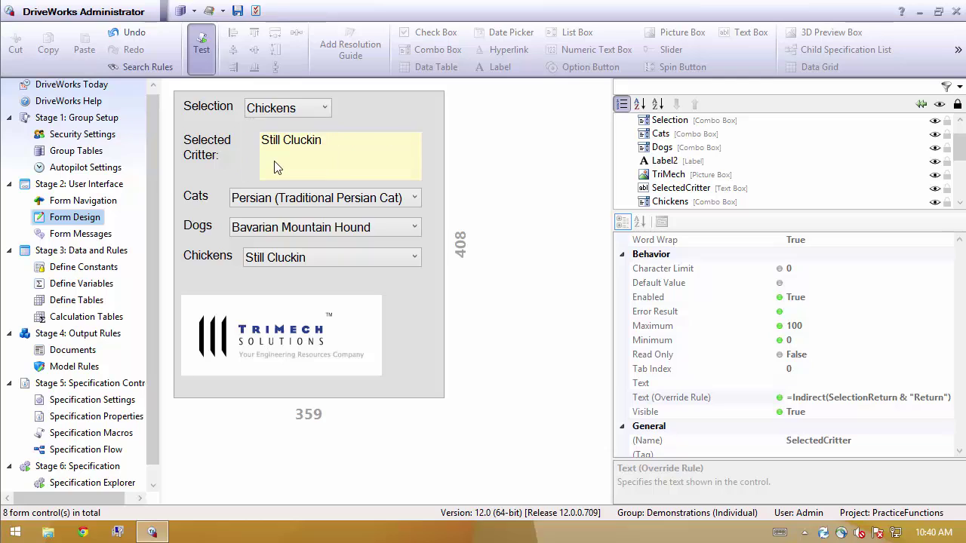
left_click(264, 260)
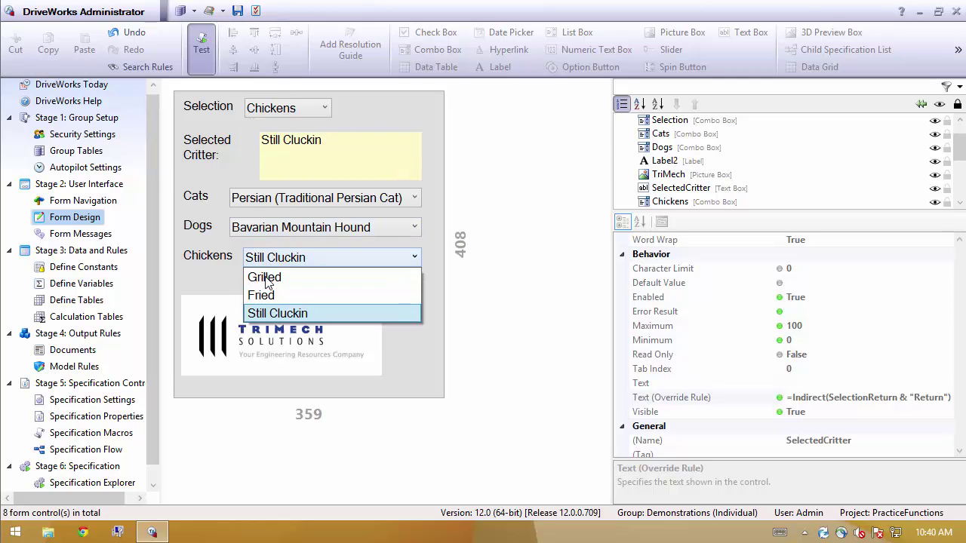
left_click(265, 284)
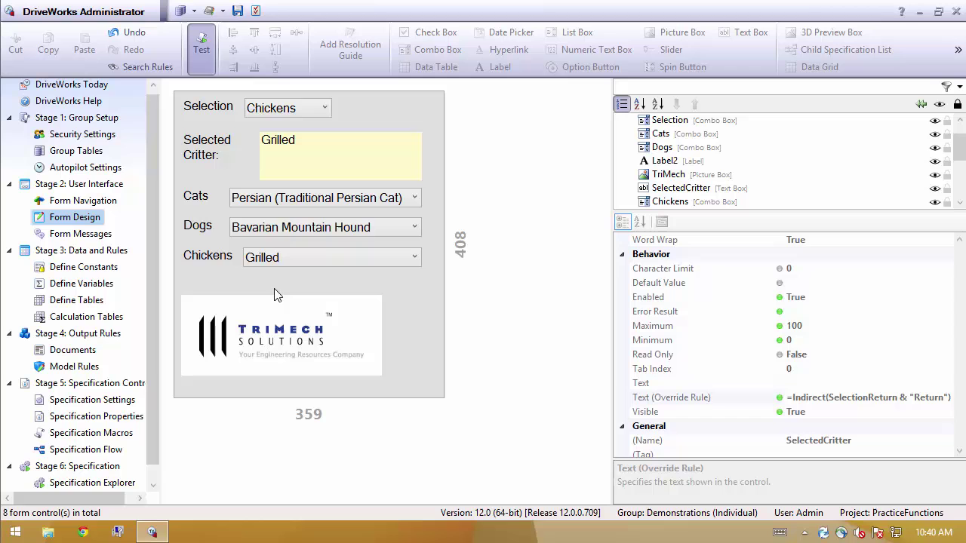
left_click(201, 47)
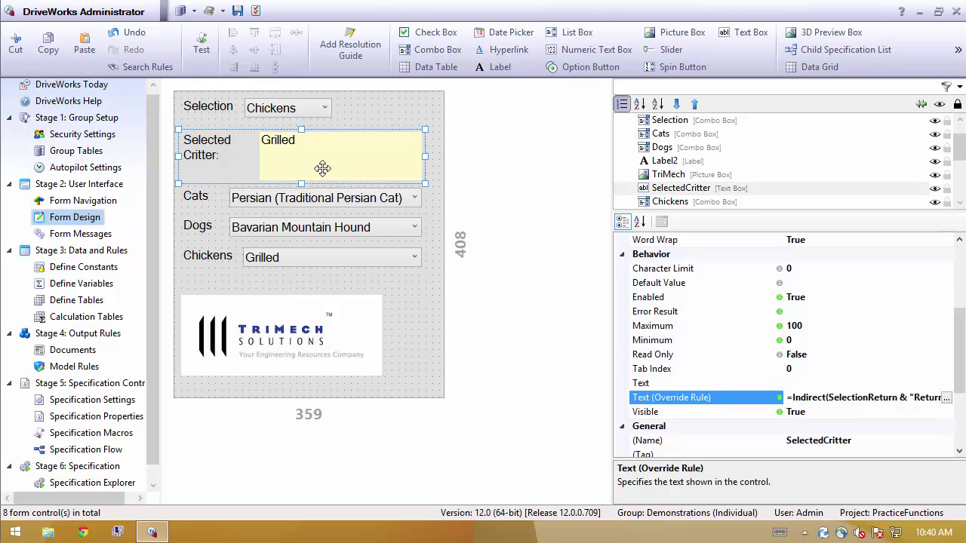
- Review the Indirect rule for Selected Critter in its builder, then close it and deselect
left_click(871, 412)
left_click(910, 400)
left_click(943, 397)
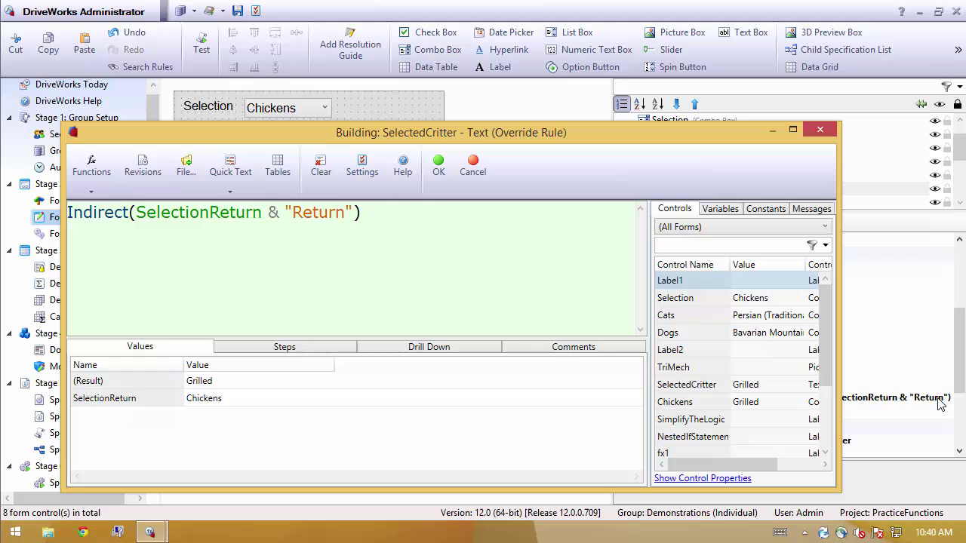
left_click(438, 170)
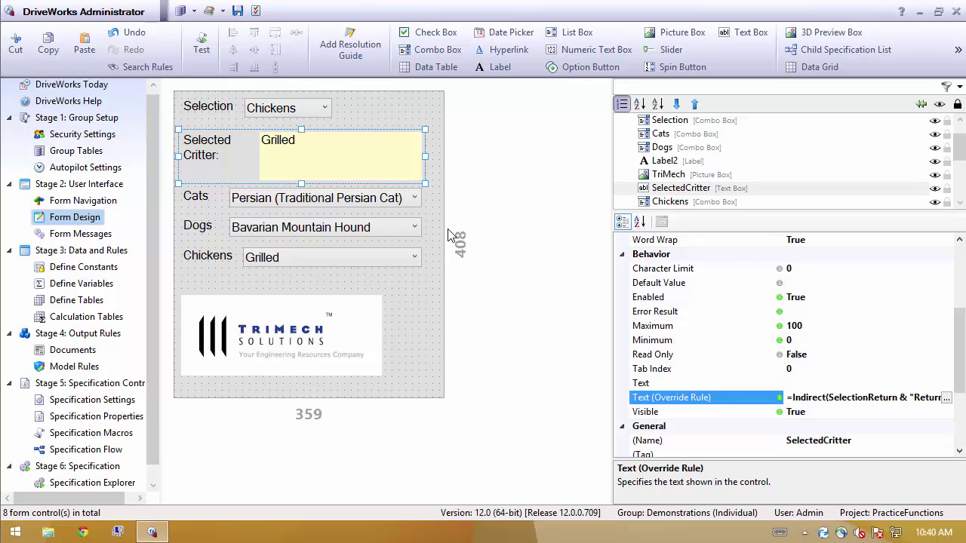
left_click(421, 326)
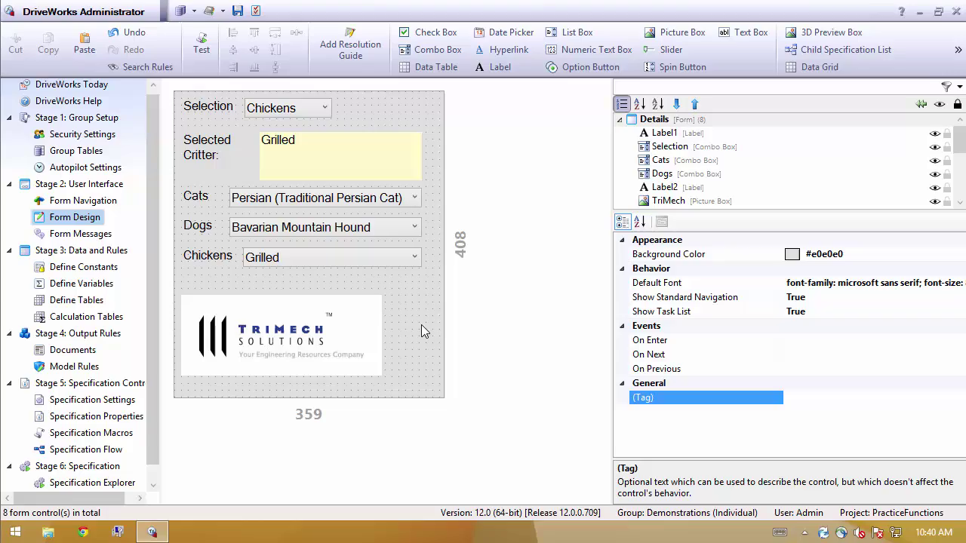